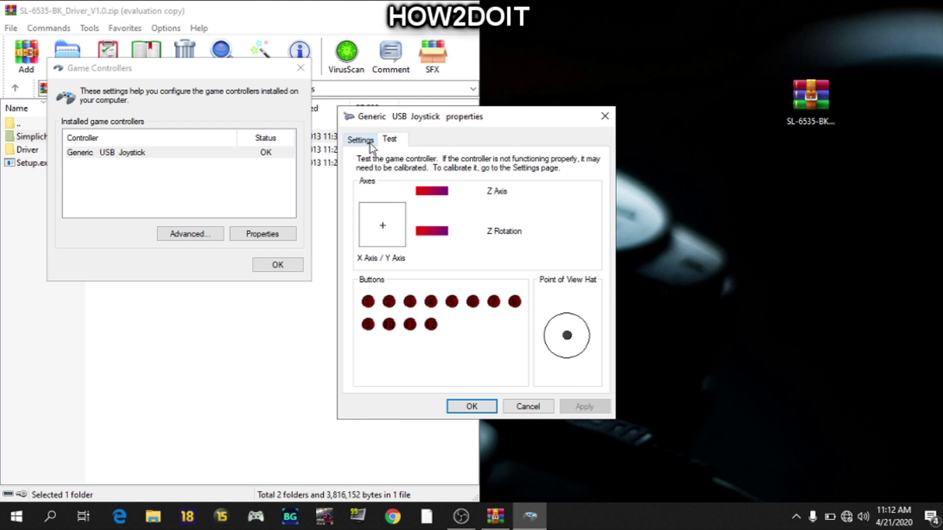
Show the Generic USB Joystick's calibration settings, with reset-to-default and calibrate options.
click(362, 140)
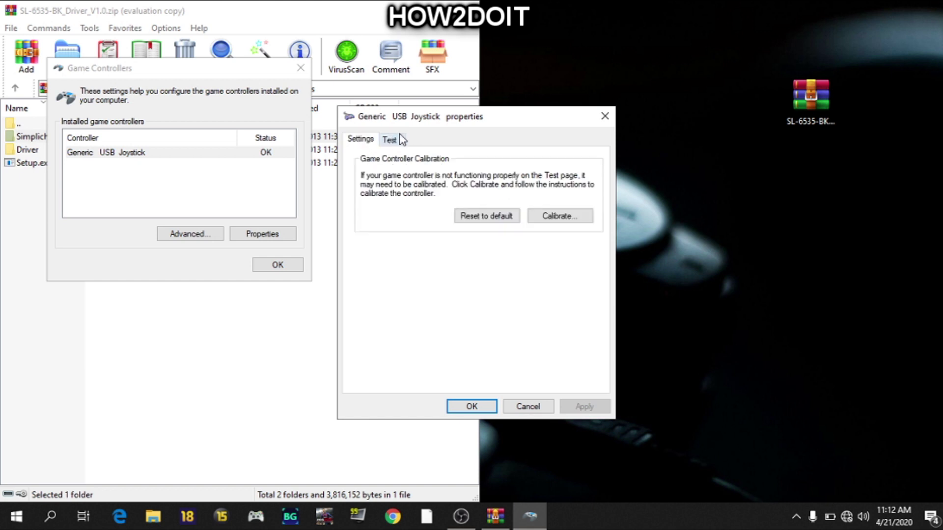
Close Game Controllers, then extract Simplicheck, Driver and Setup.exe from the driver archive to the desktop.
click(605, 115)
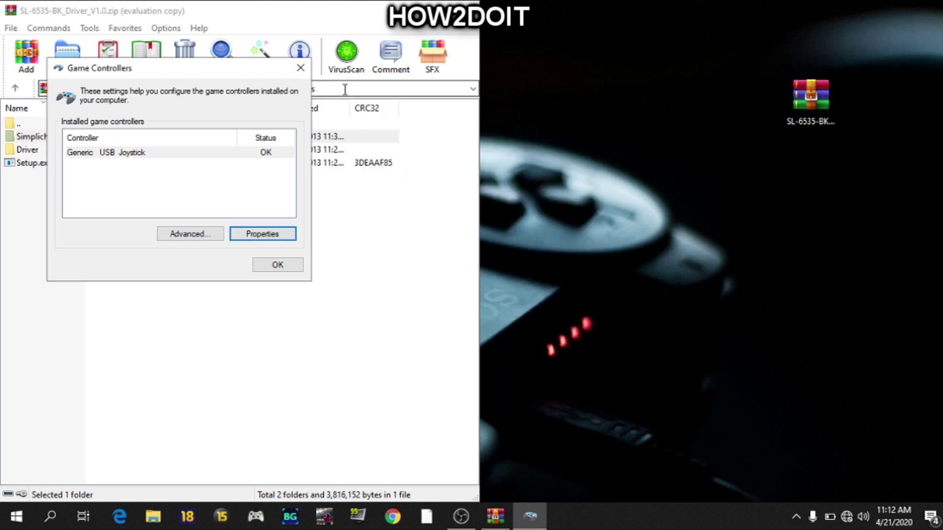
click(301, 68)
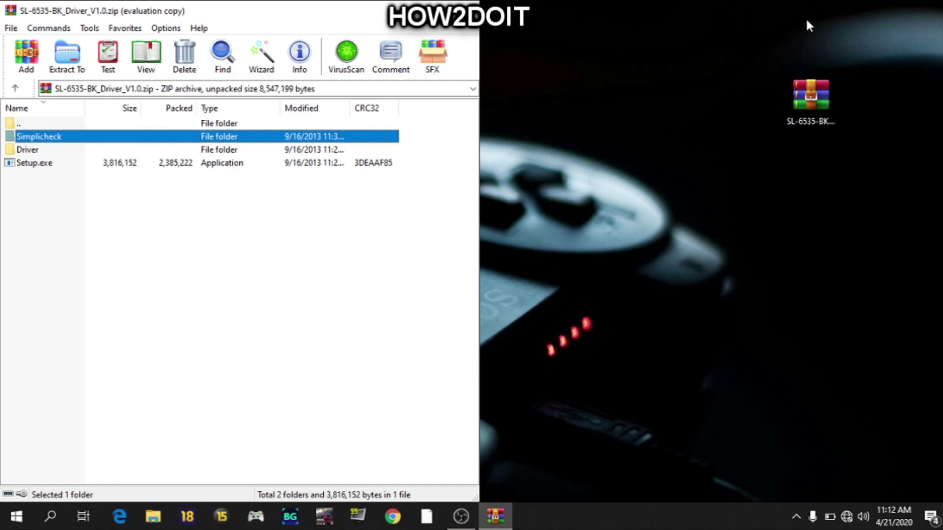
drag(811, 96, 695, 104)
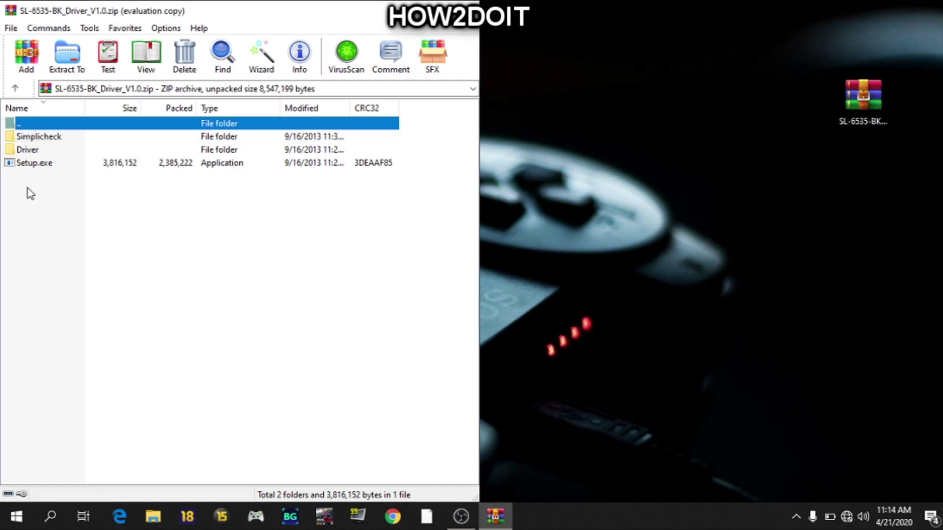
drag(35, 196, 39, 139)
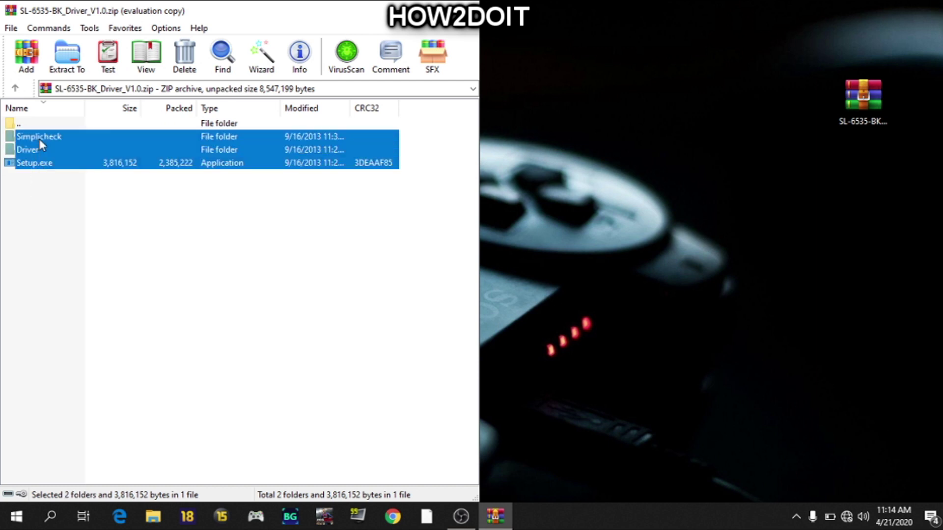
click(699, 225)
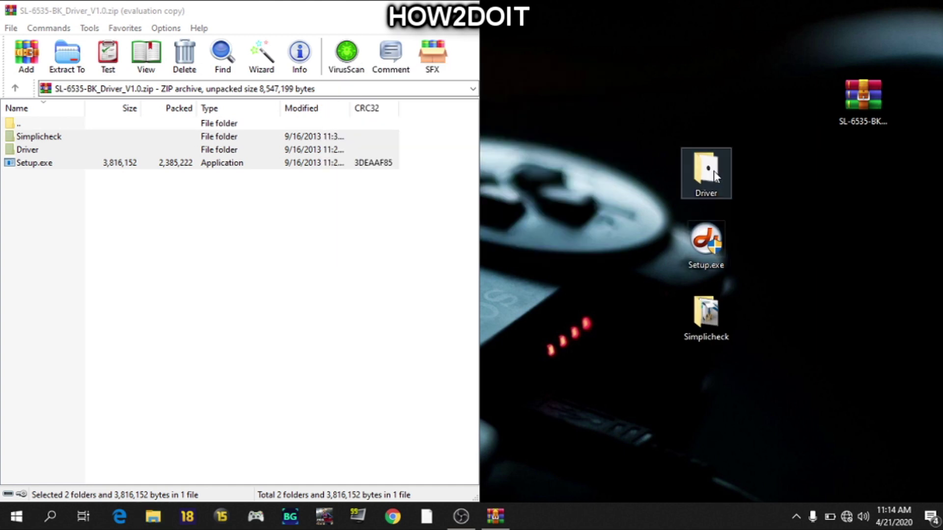
Run Setup.exe from the Driver folder to install the SPEEDLINK STRIKE Gamepad driver, then close the folder.
double_click(714, 171)
double_click(188, 159)
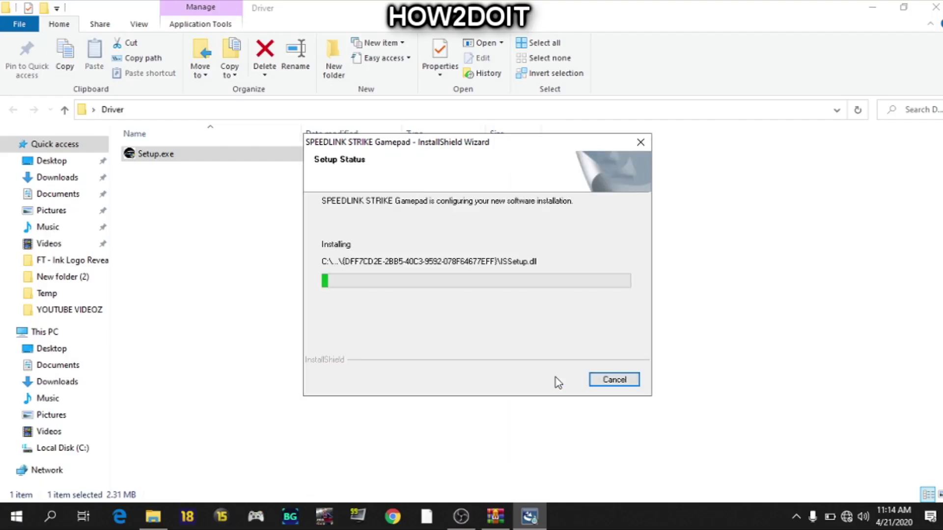
click(554, 380)
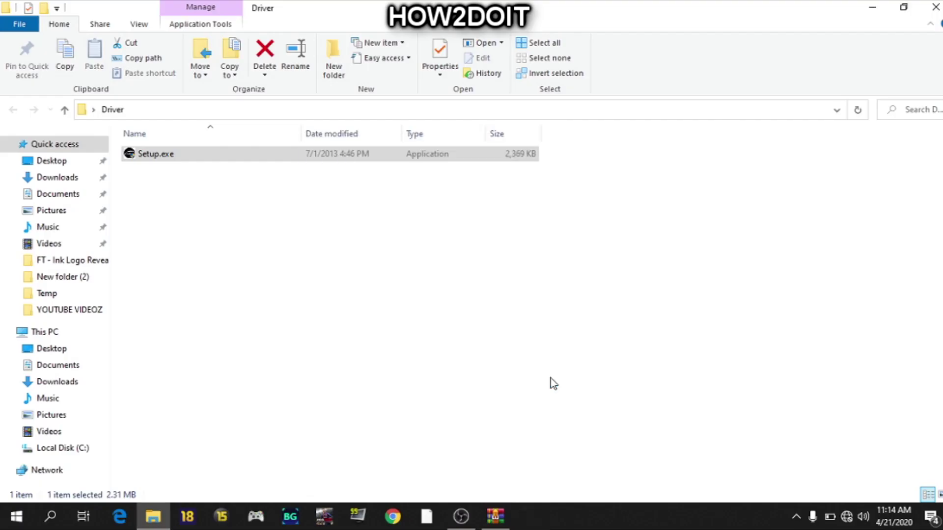
click(935, 8)
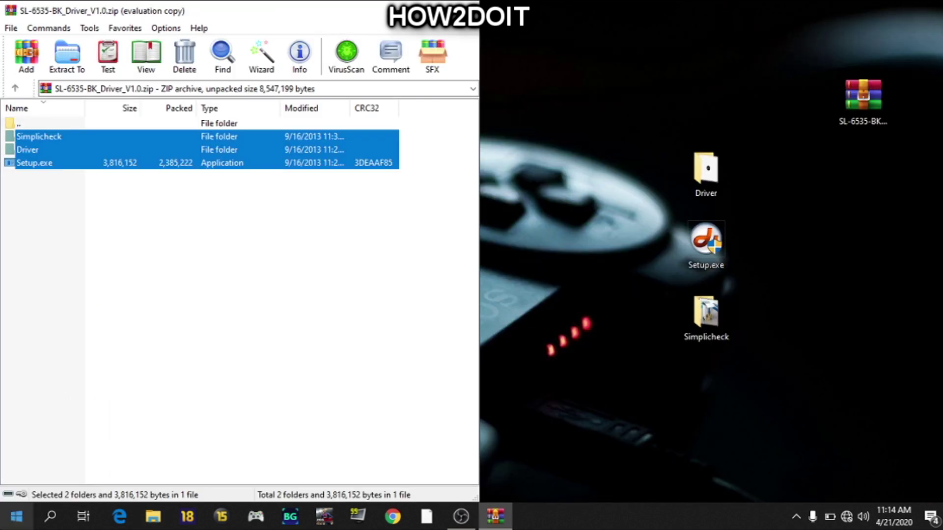
Open 'Set up USB game controllers' from Start search and show the SPEEDLINK STRIKE Gamepad properties.
click(16, 516)
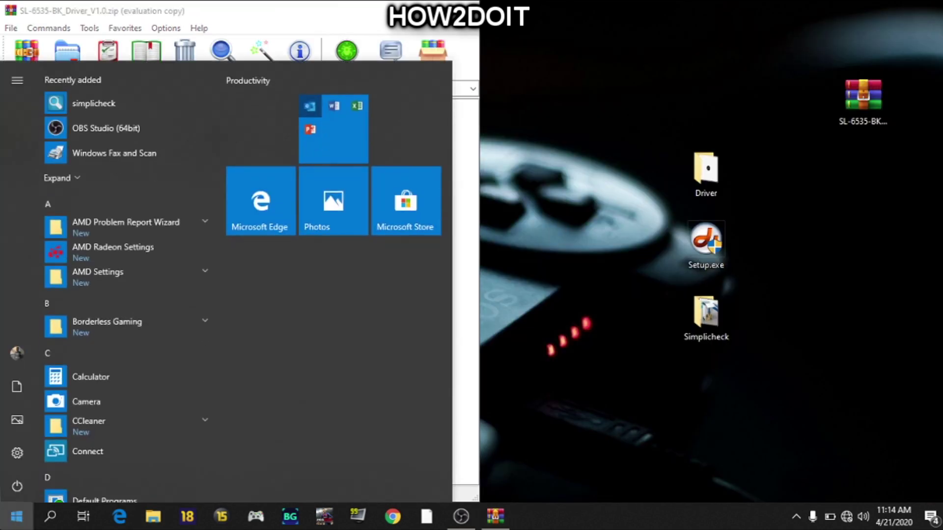
text(USB)
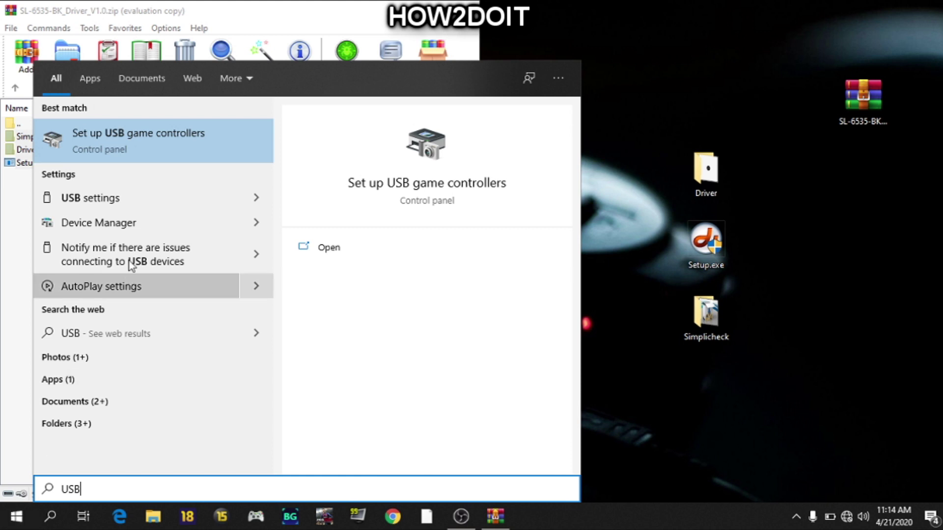
click(164, 136)
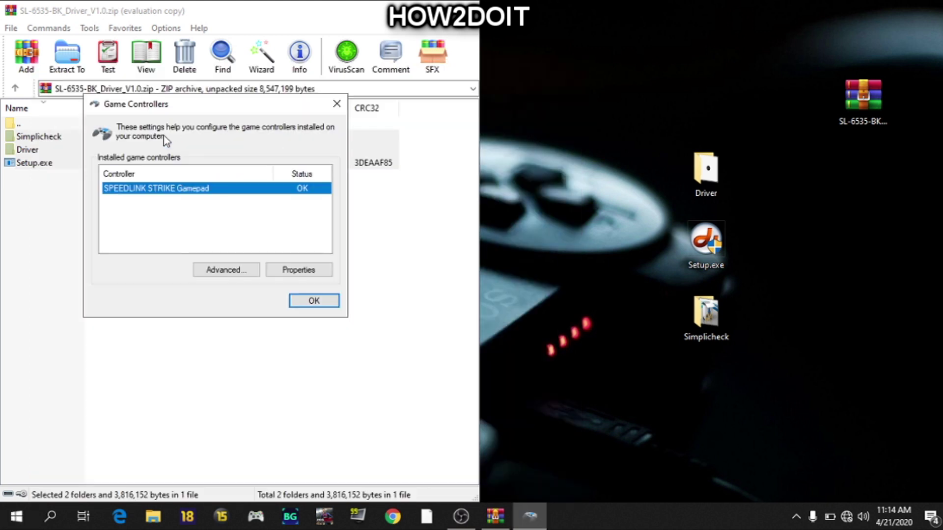
click(300, 271)
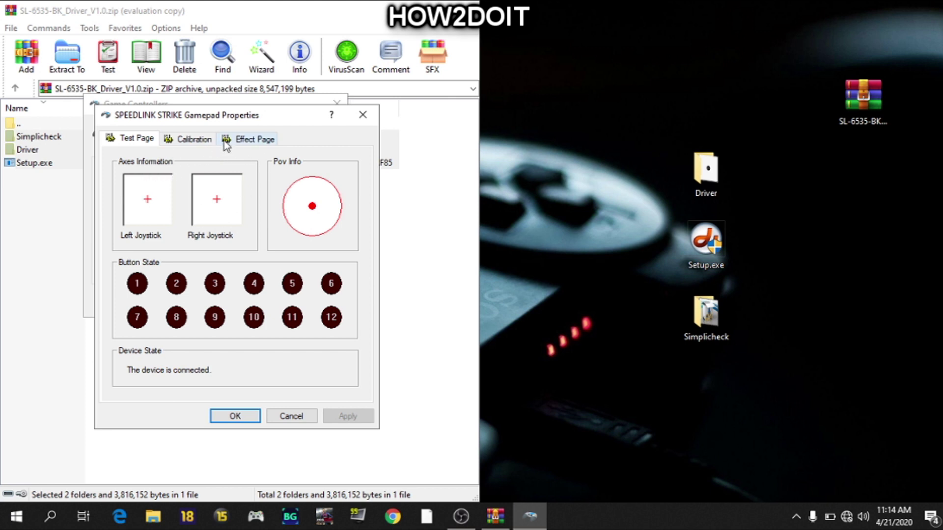
Switch the SPEEDLINK STRIKE Gamepad properties to the Effect Page showing rumble intensity controls.
click(240, 142)
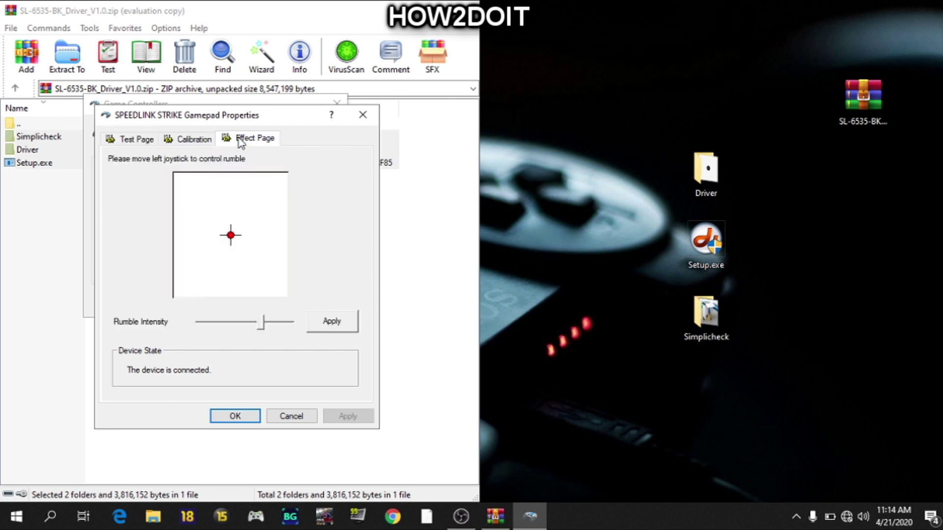